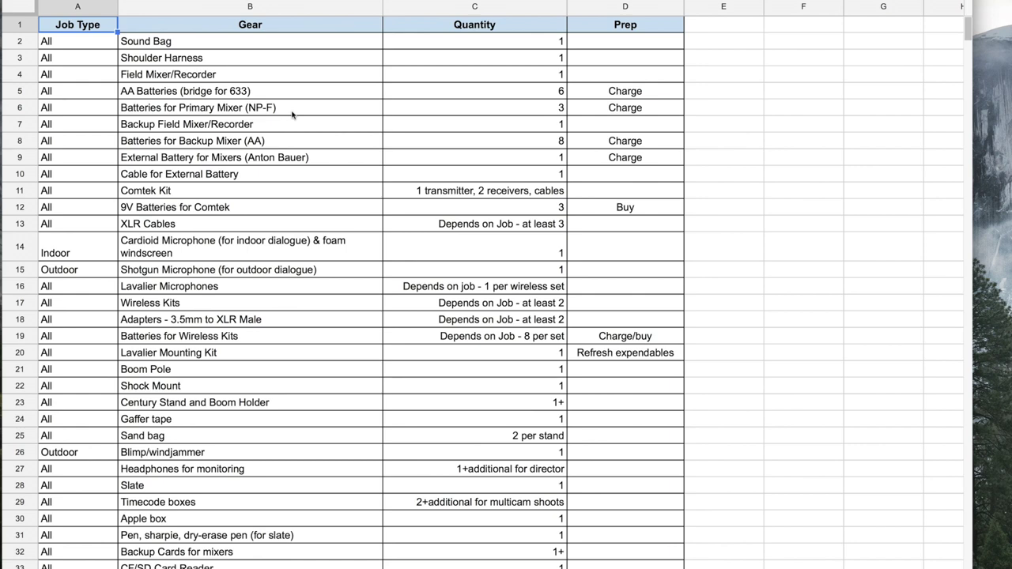
# Step: Insert one blank row above the External Battery for Mixers (Anton Bauer) row in the gear list
pyautogui.scroll(-1, 292, 115)
pyautogui.scroll(1, 292, 115)
pyautogui.click(23, 160)
pyautogui.rightClick(23, 160)
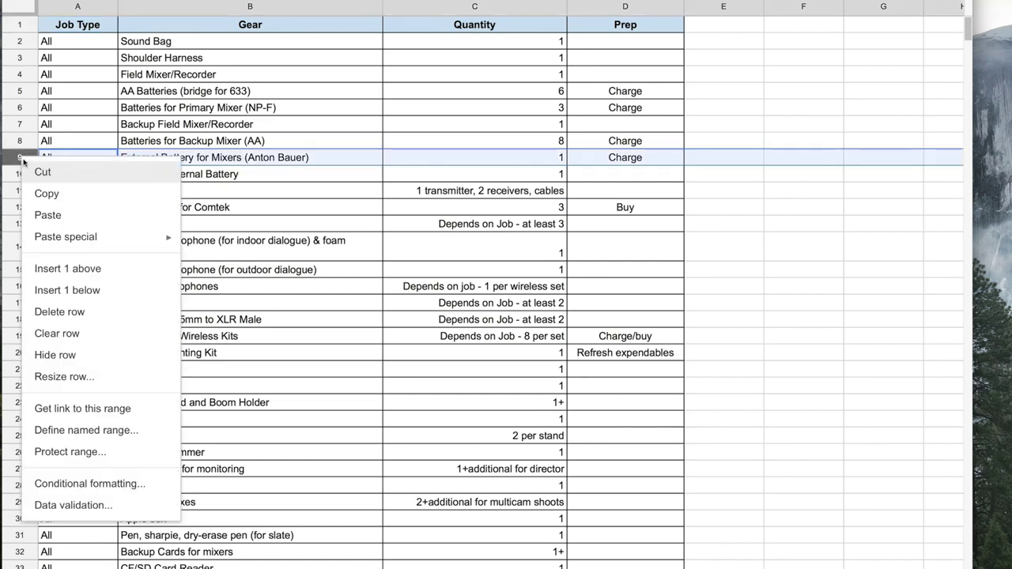
pyautogui.click(67, 269)
# Step: Fill the blank row 9 with job type "All" and gear "Primary Batteries for Mixer (NP-F)"
pyautogui.click(74, 162)
pyautogui.write('All')
pyautogui.press('Tab')
pyautogui.write('Primary Batteries for Mixer')
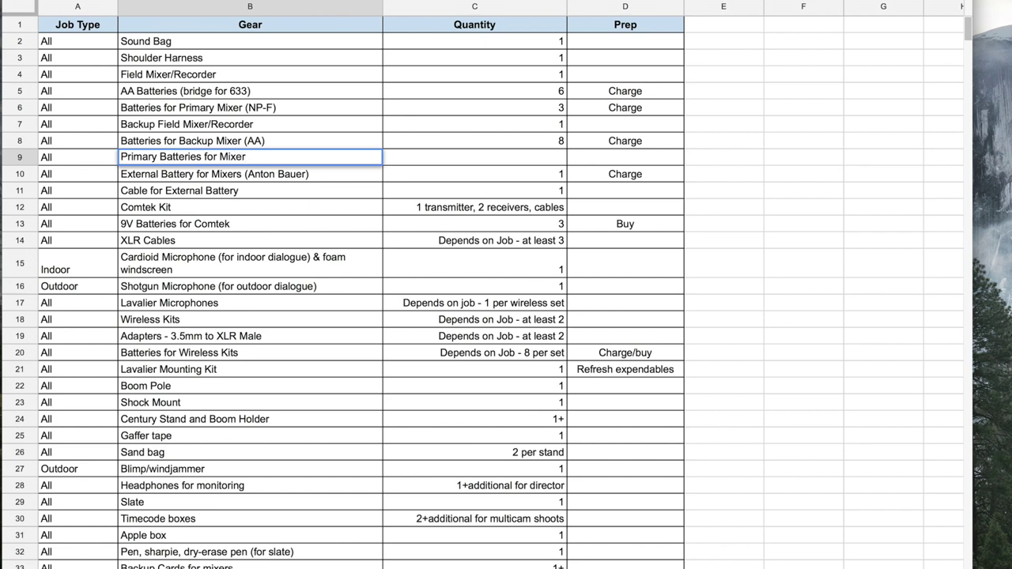
pyautogui.write(' (')
pyautogui.write('NP-F)')
pyautogui.press('Return')
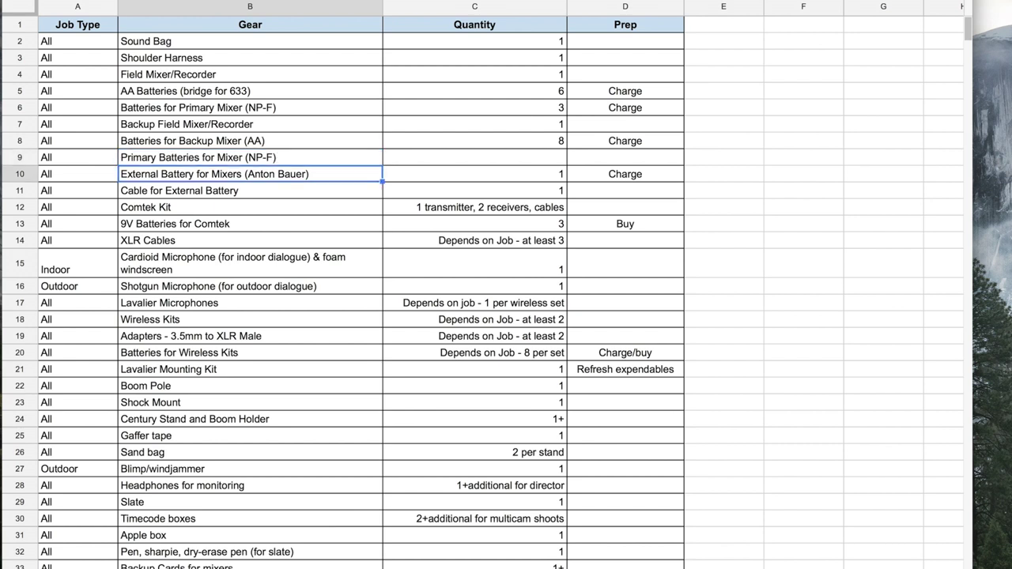
# Step: Set the quantity for the Primary Batteries for Mixer (NP-F) row to 3
pyautogui.click(250, 157)
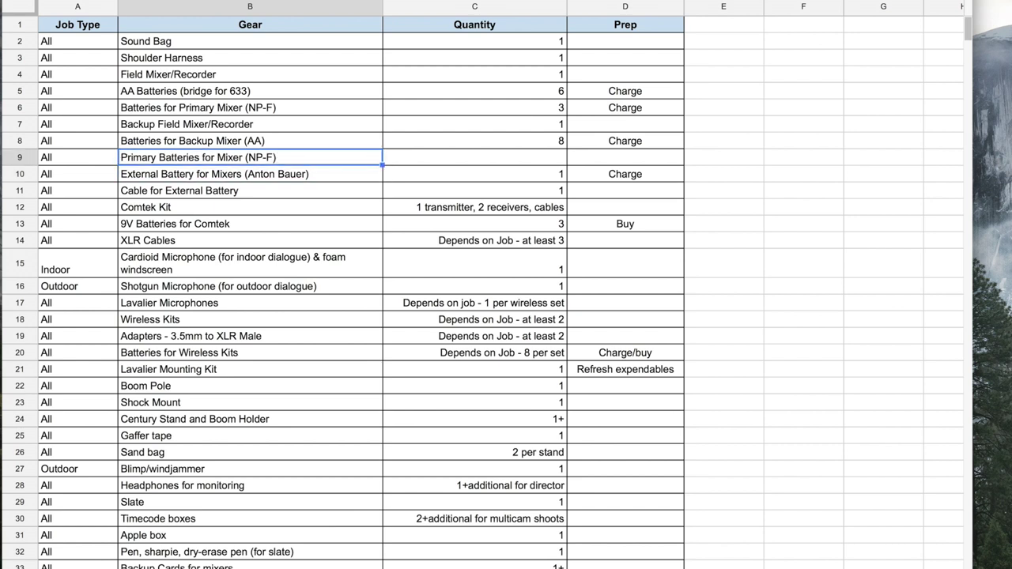
pyautogui.click(475, 157)
pyautogui.write('3')
pyautogui.press('Return')
pyautogui.press('Left')
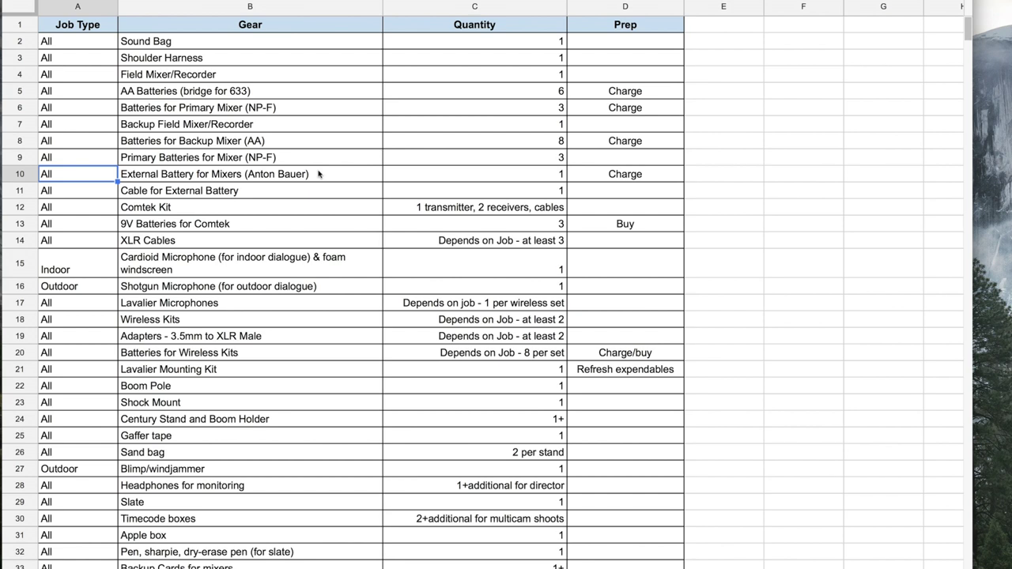
# Step: Append ", headphones" to the quantity entry of the Comtek Kit row
pyautogui.click(257, 194)
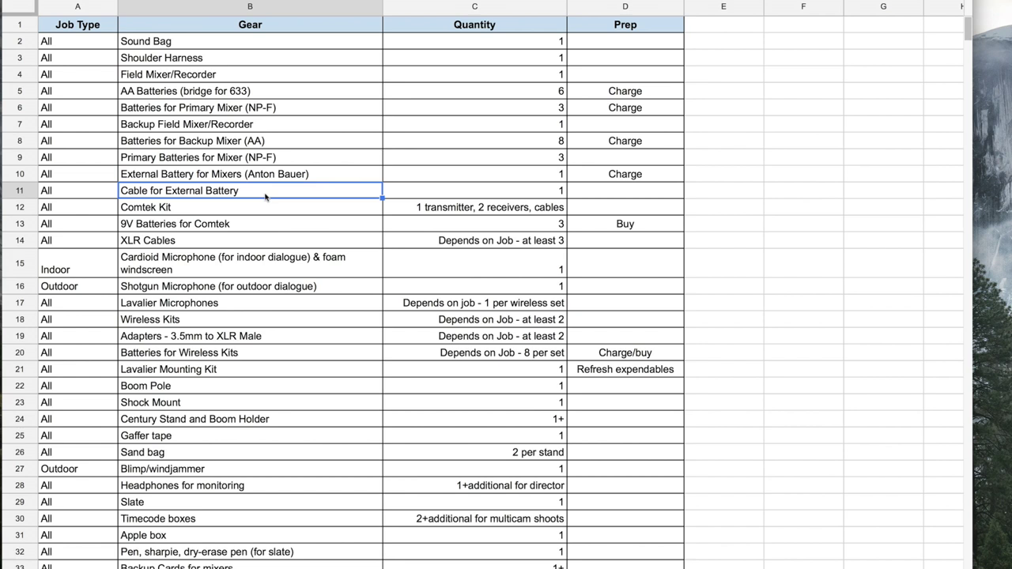
pyautogui.click(230, 211)
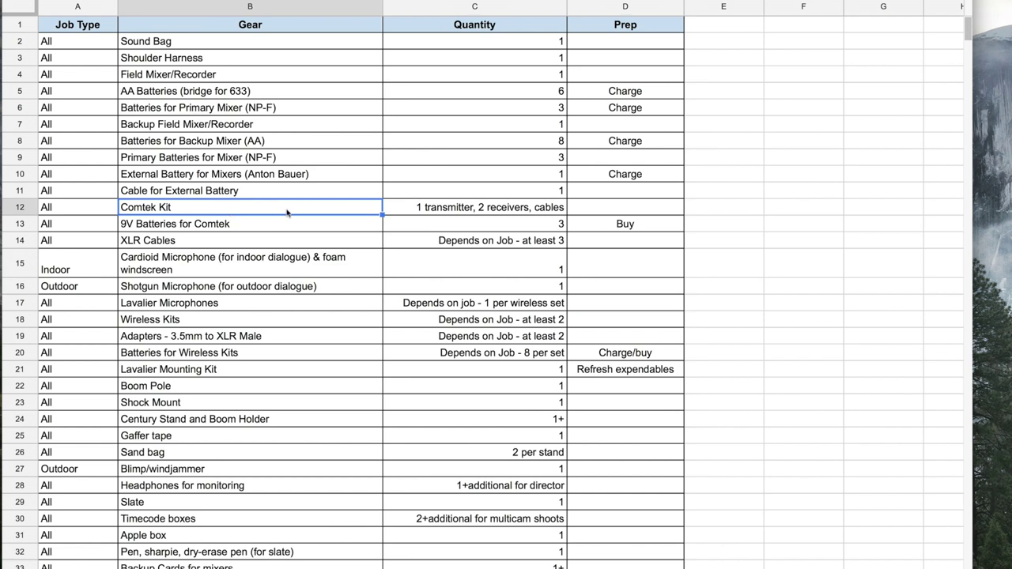
pyautogui.press('Right')
pyautogui.press('Return')
pyautogui.write(', headphones')
pyautogui.press('Return')
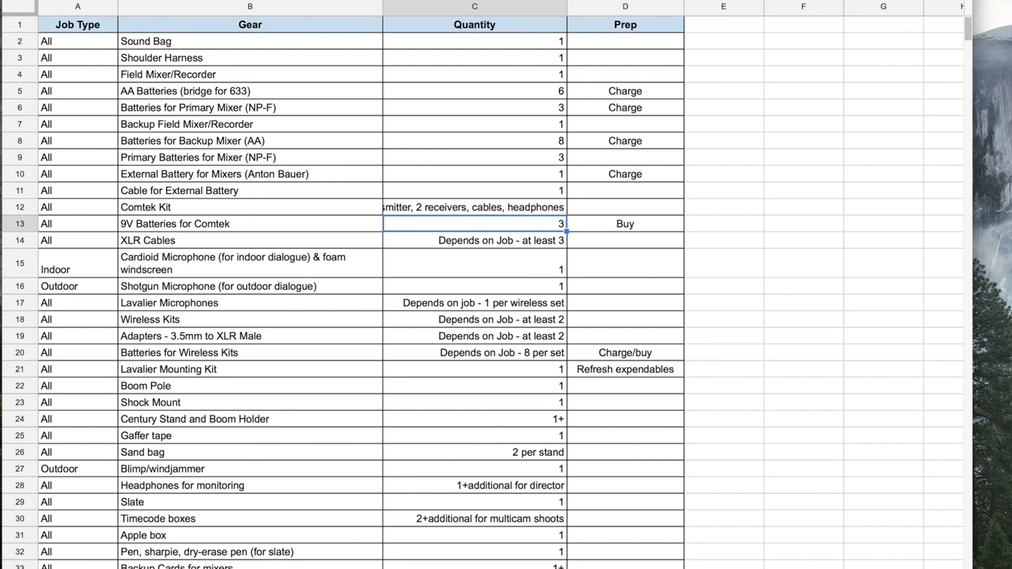
# Step: Review the gear entries one by one from the 9V Batteries for Comtek down to the Lavalier Mounting Kit
pyautogui.click(589, 229)
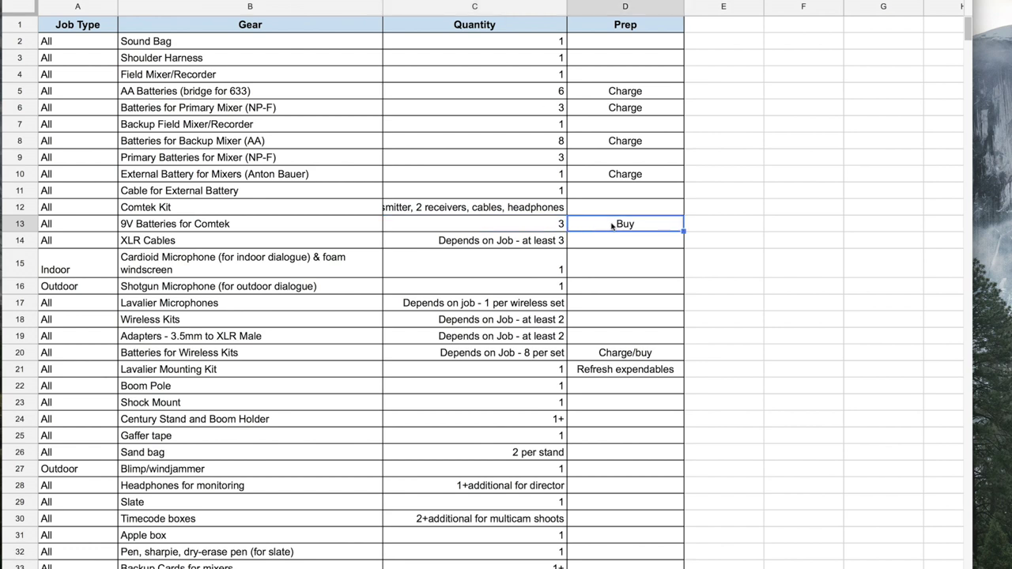
pyautogui.press('Left')
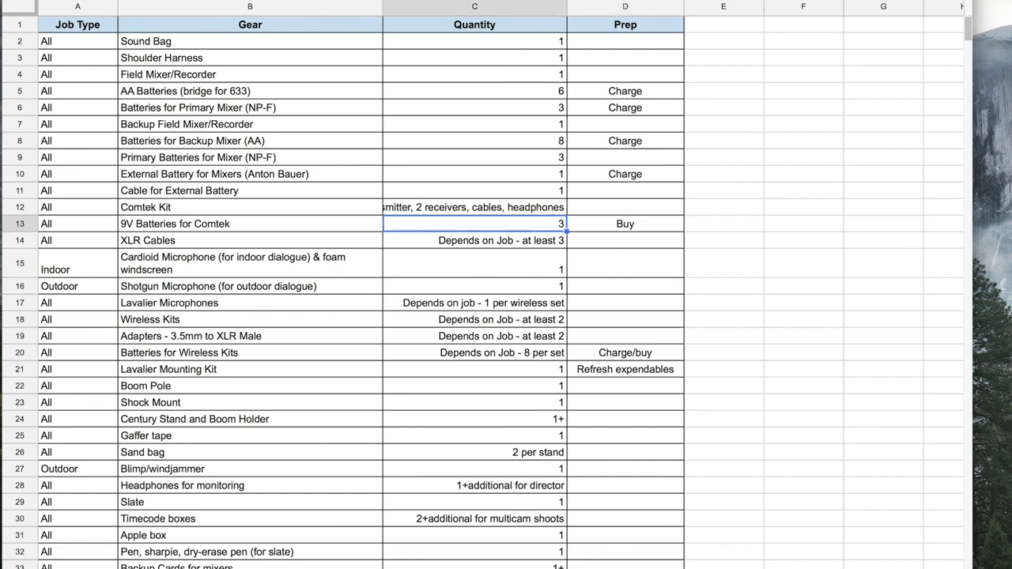
pyautogui.press('Left')
pyautogui.press('Down')
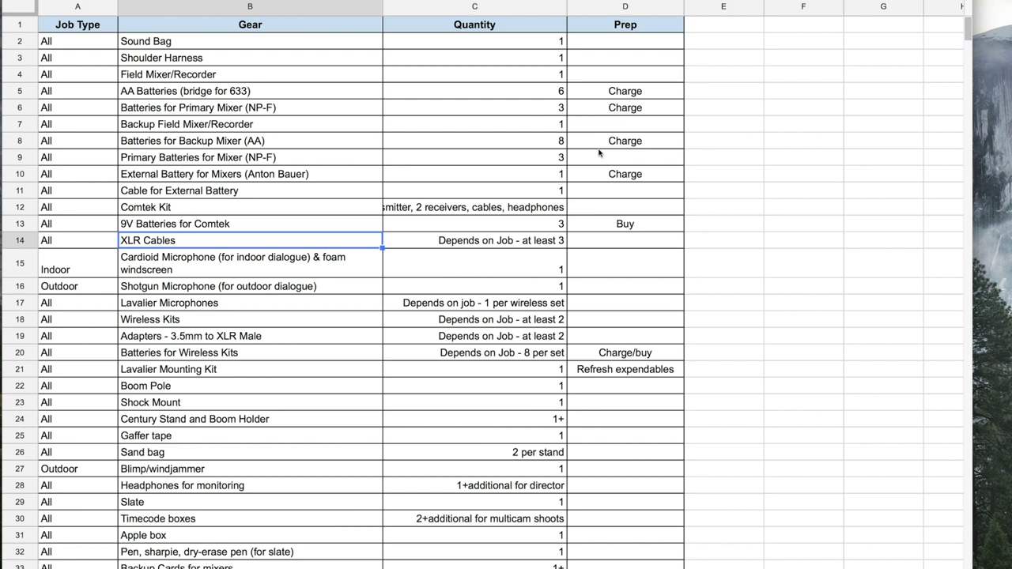
pyautogui.click(188, 263)
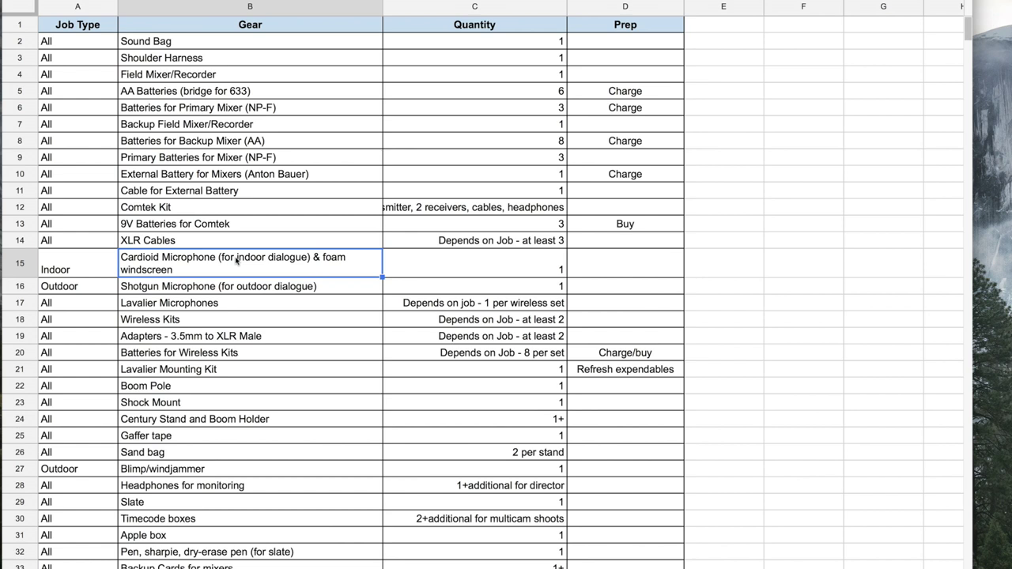
pyautogui.click(334, 283)
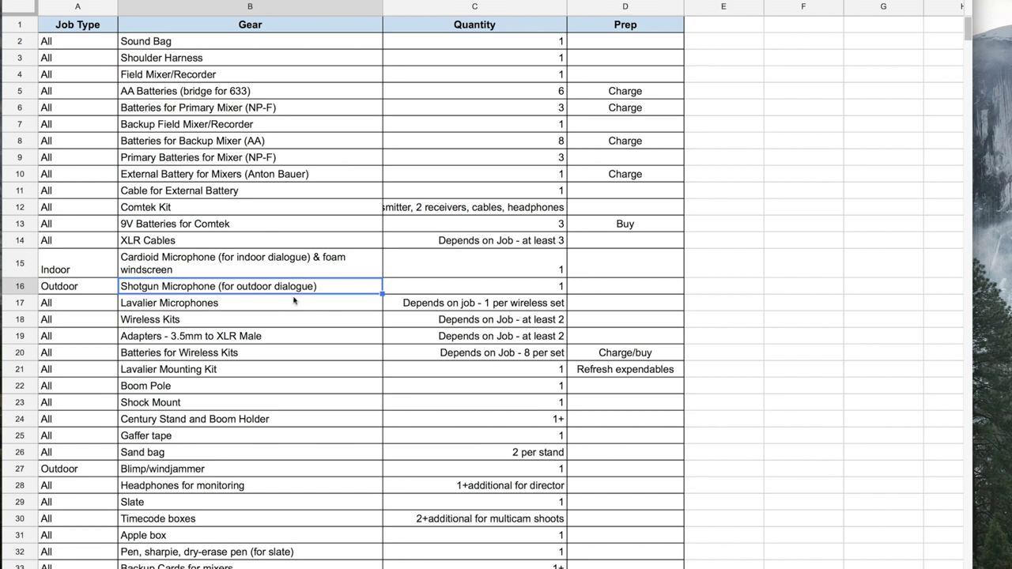
pyautogui.click(294, 301)
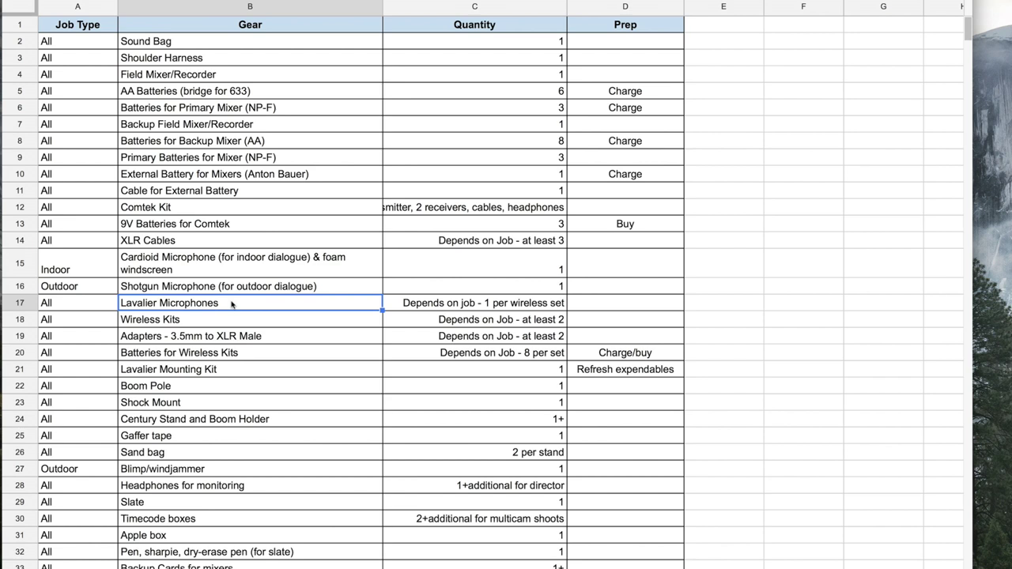
pyautogui.click(225, 319)
pyautogui.click(219, 307)
pyautogui.click(219, 320)
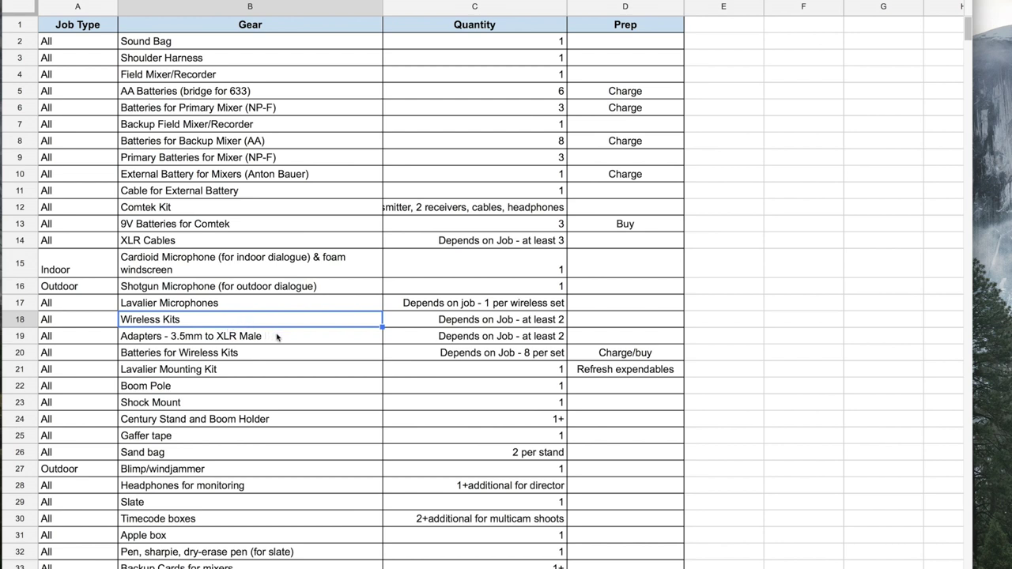
pyautogui.click(263, 353)
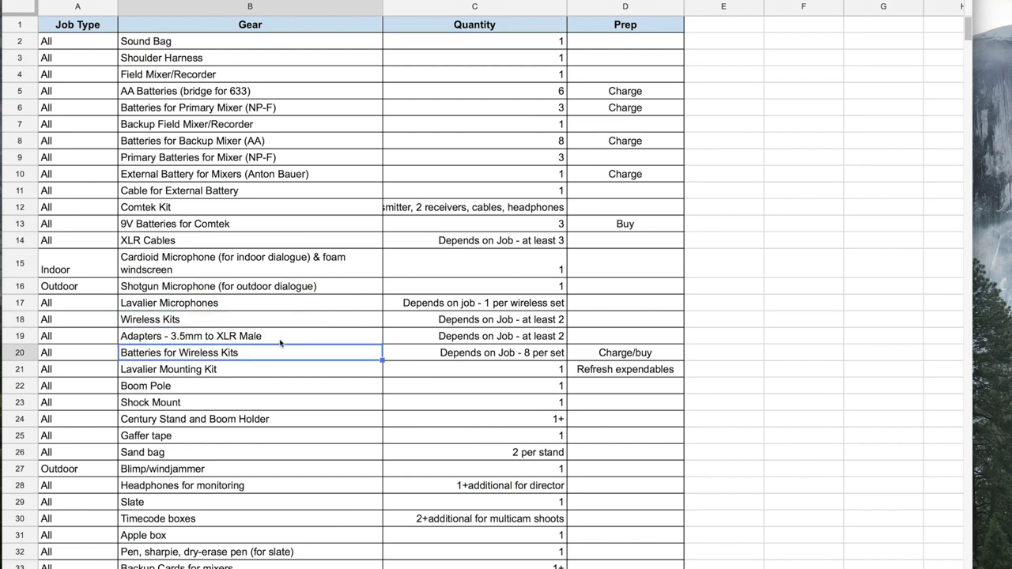
pyautogui.click(280, 338)
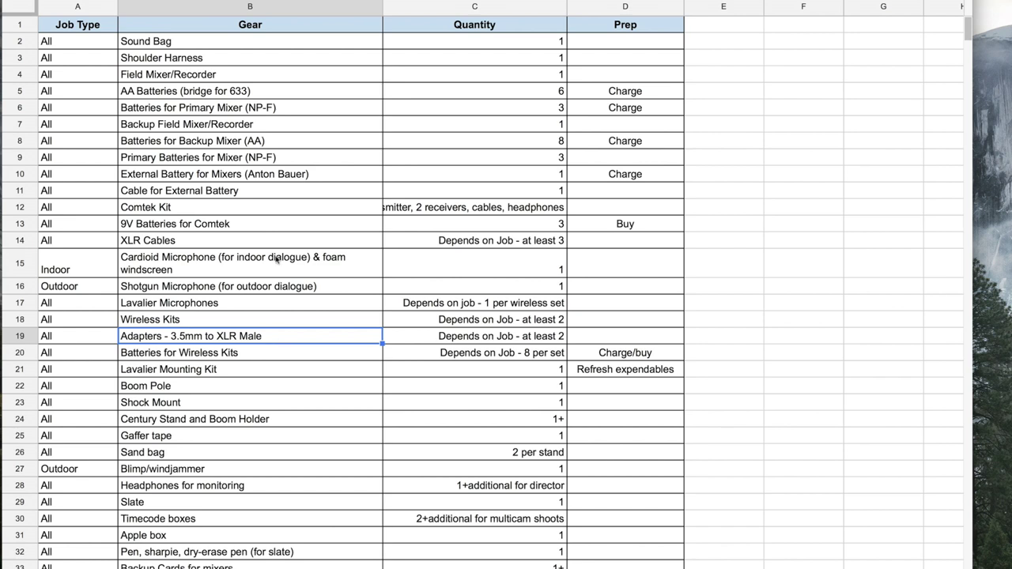
pyautogui.click(247, 369)
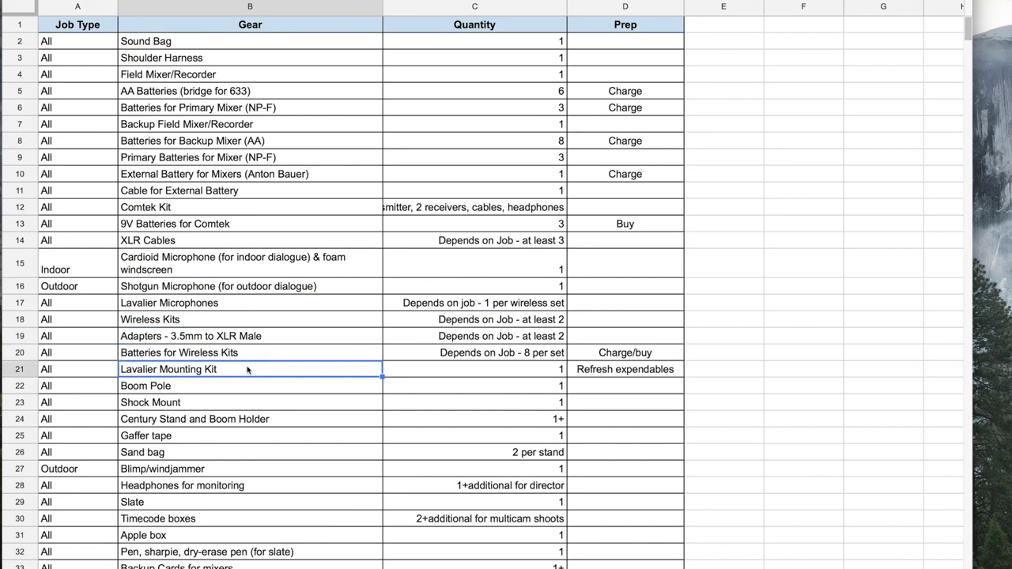